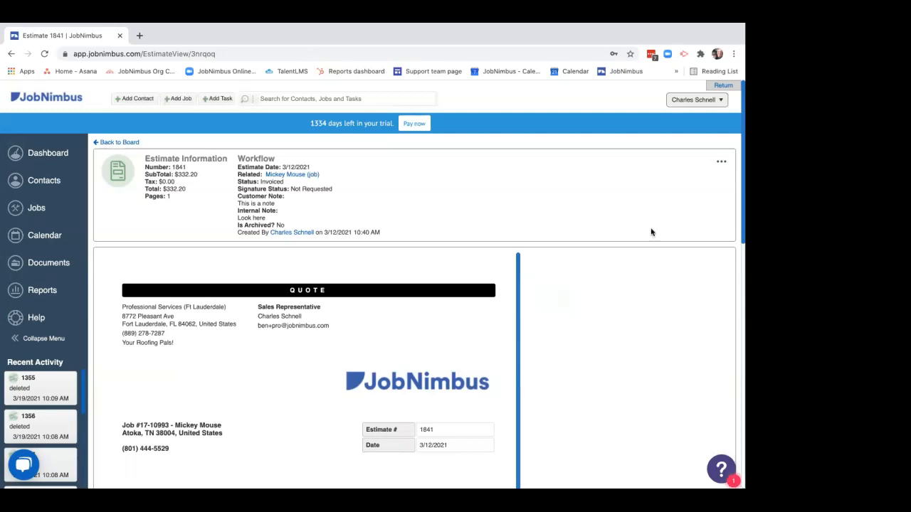
Convert the estimate into a material order and remove its 30 Year Roof section heading.
{"action": "left_click", "coordinate": [721, 165]}
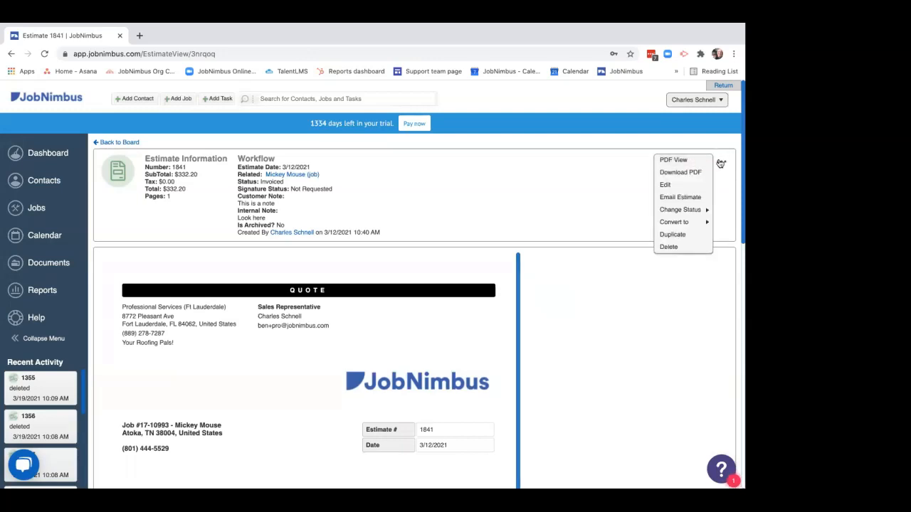
{"action": "mouse_move", "coordinate": [680, 222]}
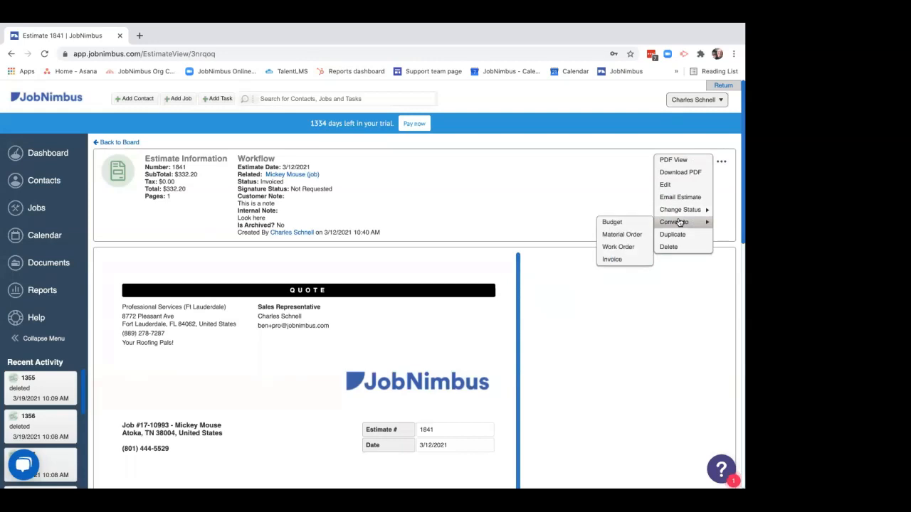
{"action": "left_click", "coordinate": [621, 234]}
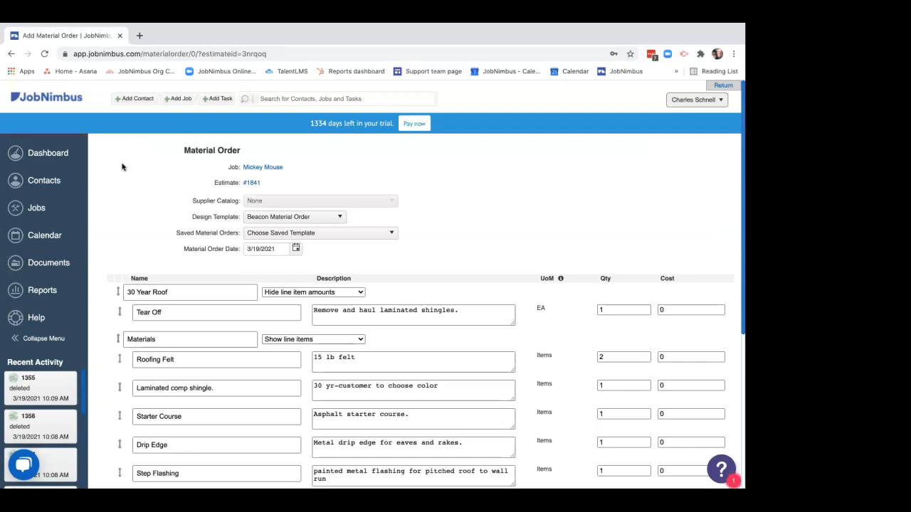
{"action": "left_click", "coordinate": [110, 293]}
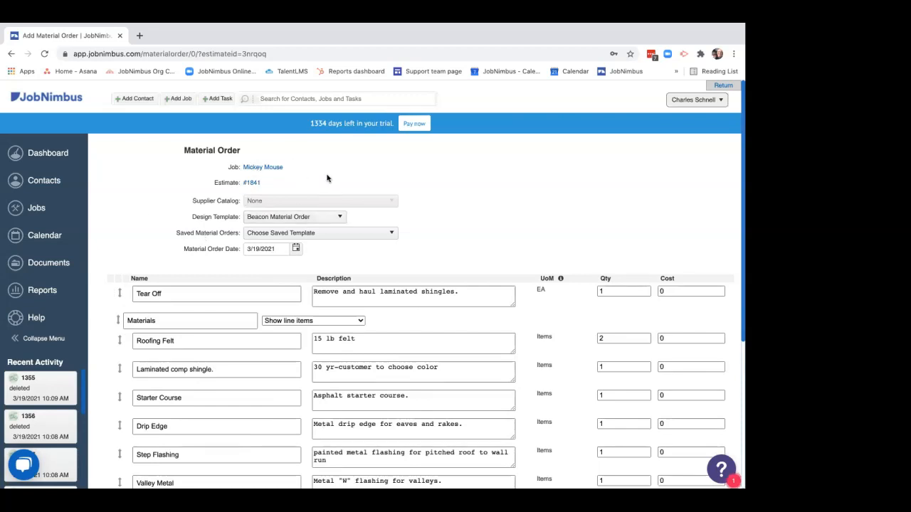
Set the design template to Material Order and the material order date to 3/24/2021.
{"action": "left_click", "coordinate": [279, 217]}
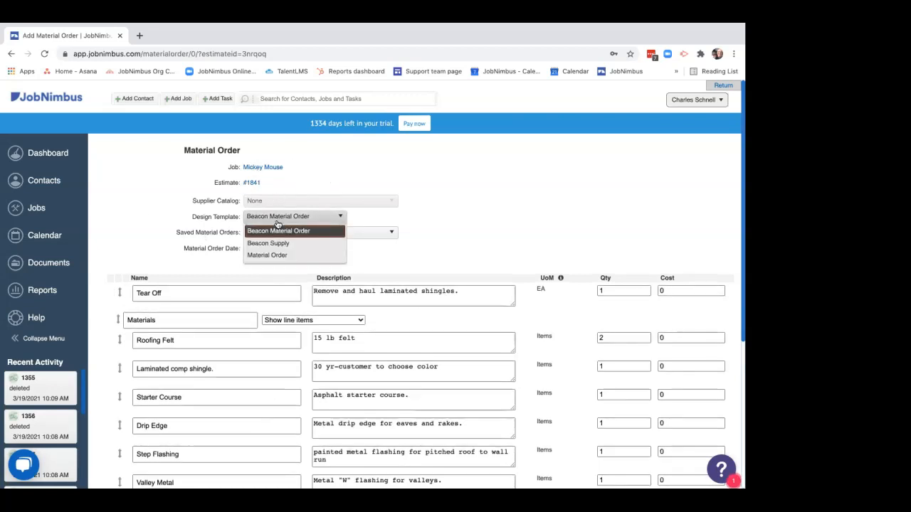
{"action": "left_click", "coordinate": [275, 255]}
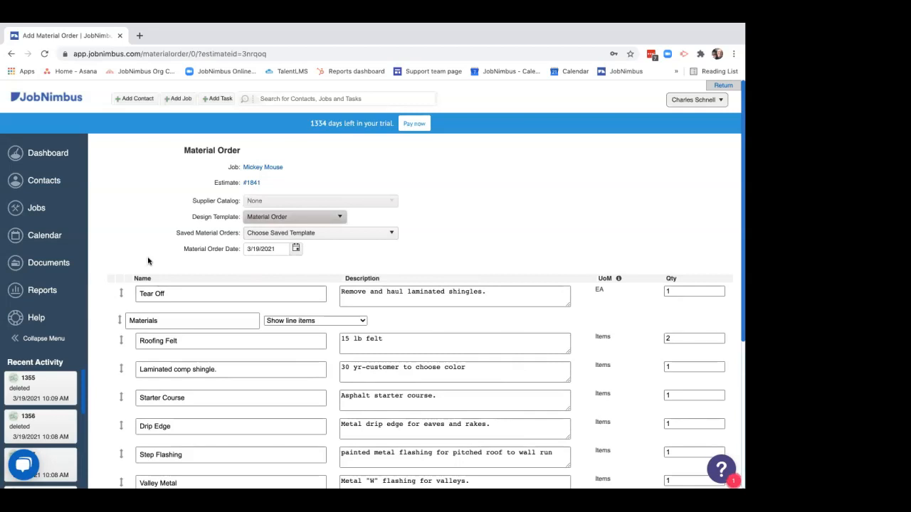
{"action": "left_click", "coordinate": [296, 249]}
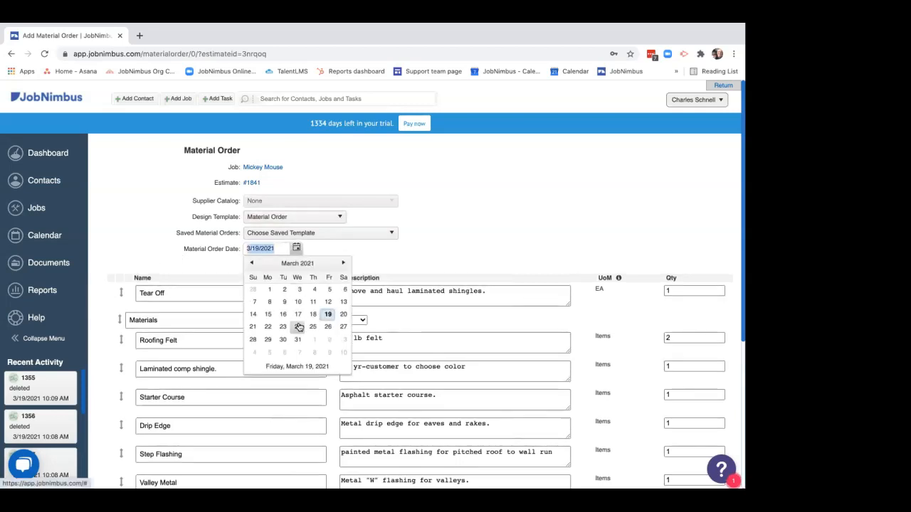
{"action": "left_click", "coordinate": [298, 326]}
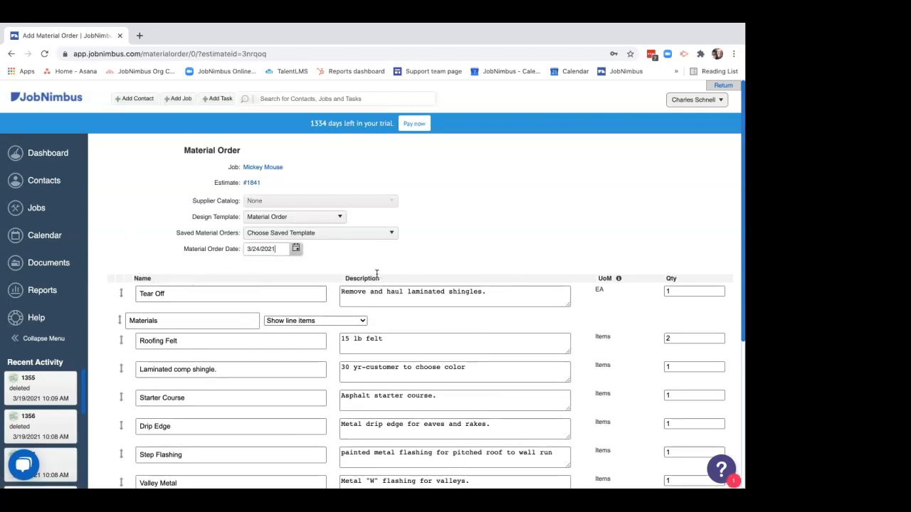
Remove the Tear Off line item and the Materials section heading from the material order.
{"action": "mouse_move", "coordinate": [105, 293]}
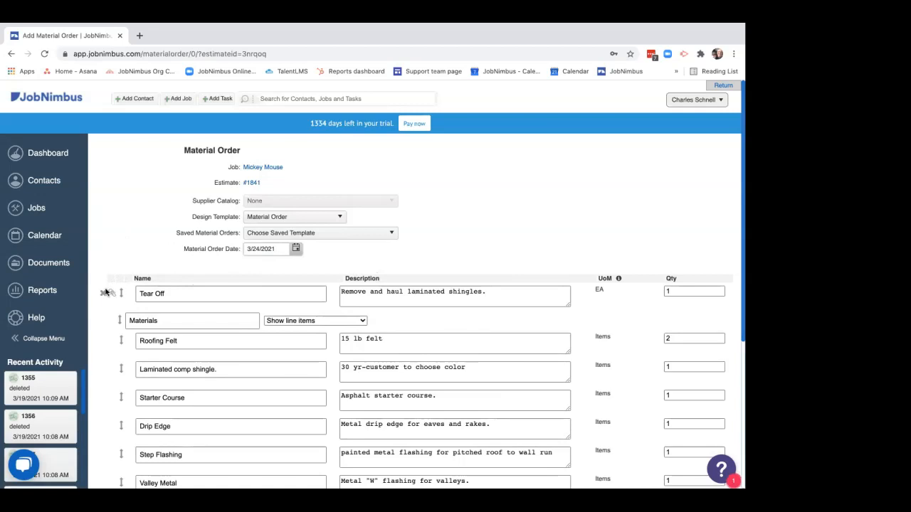
{"action": "left_click", "coordinate": [104, 294]}
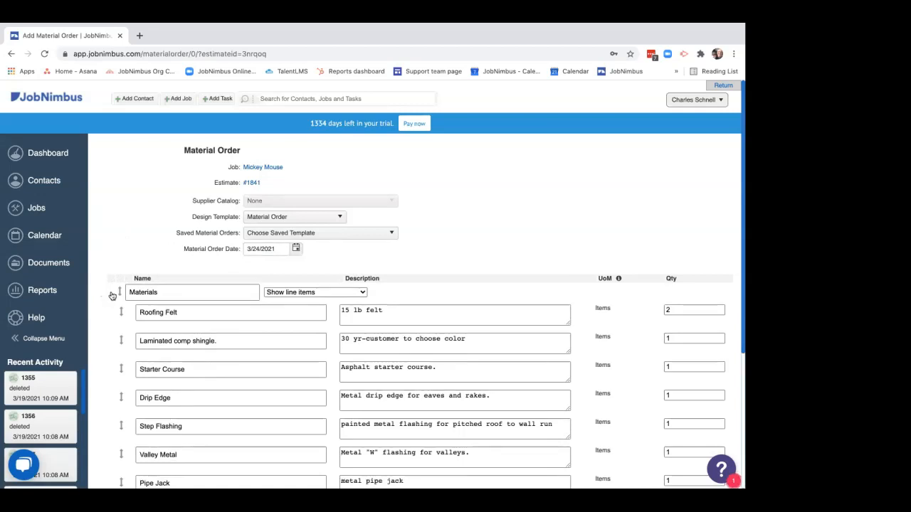
{"action": "left_click", "coordinate": [110, 292]}
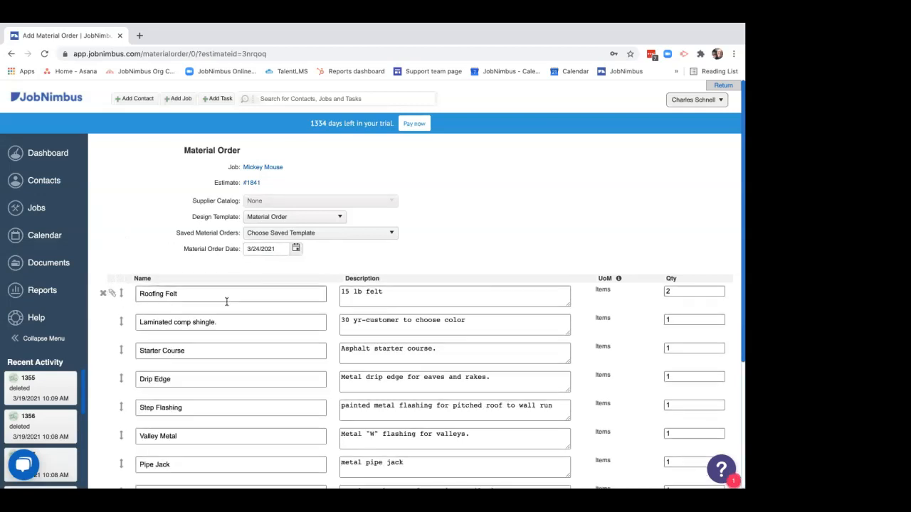
Replace the special instructions with "Please drop off on parking strip, avoid carnivorous plants" and save the material order.
{"action": "scroll", "coordinate": [230, 304], "scroll_direction": "down", "scroll_amount": 3}
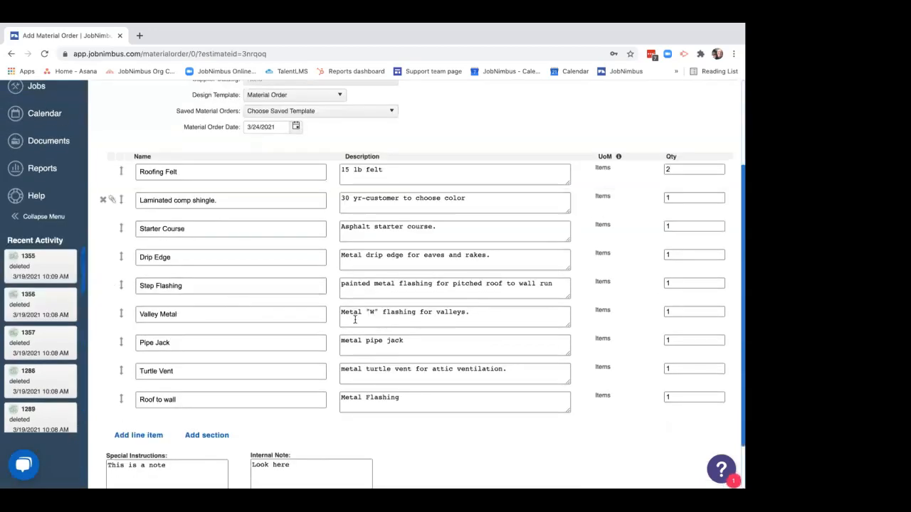
{"action": "scroll", "coordinate": [256, 340], "scroll_direction": "down", "scroll_amount": 1}
{"action": "scroll", "coordinate": [255, 340], "scroll_direction": "down", "scroll_amount": 2}
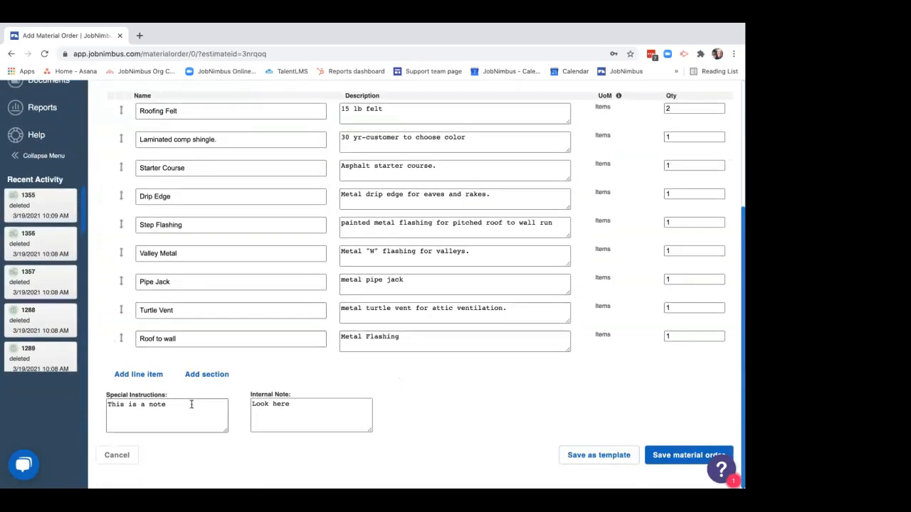
{"action": "triple_click", "coordinate": [178, 405]}
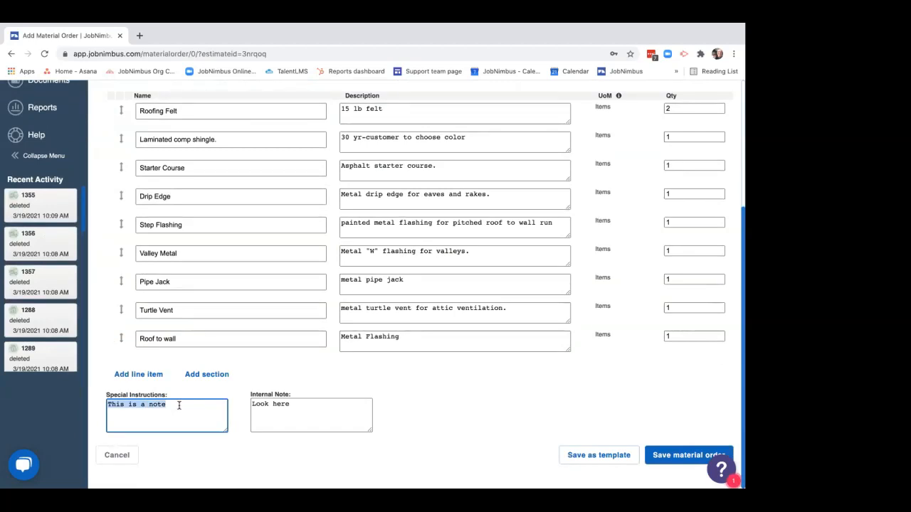
{"action": "type", "text": "Please drop off on parking strip, avoid ca"}
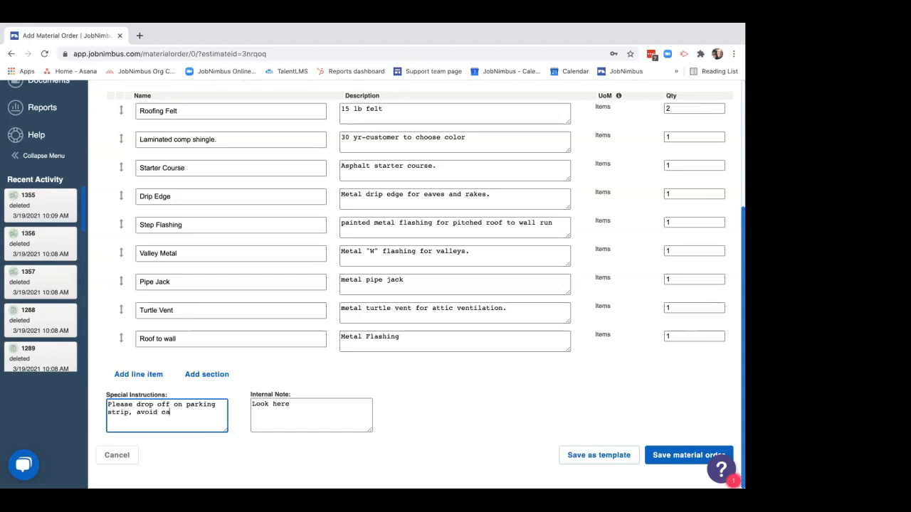
{"action": "type", "text": "rivorous plants"}
{"action": "right_click", "coordinate": [200, 414]}
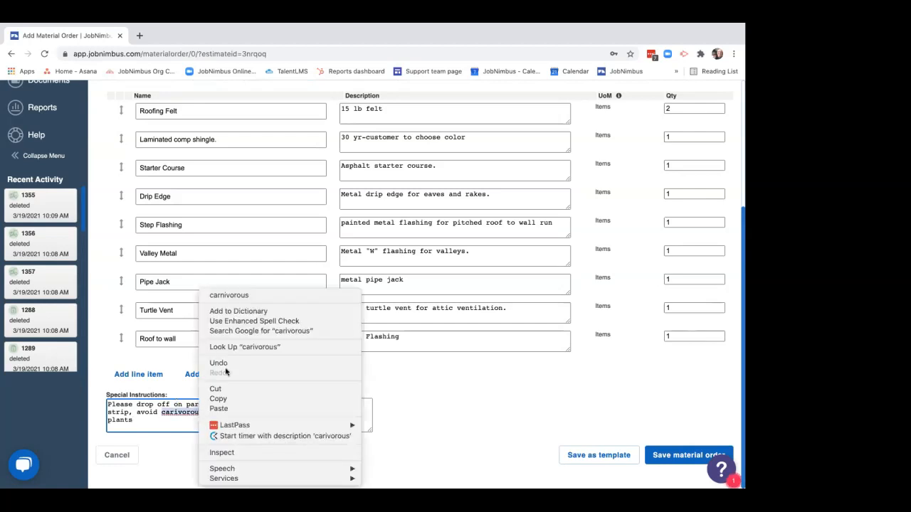
{"action": "left_click", "coordinate": [241, 295]}
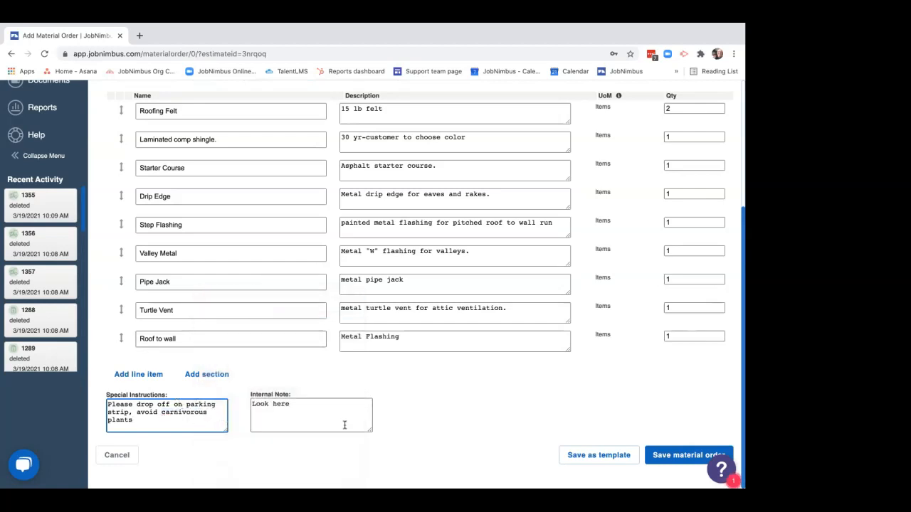
{"action": "left_click", "coordinate": [673, 458]}
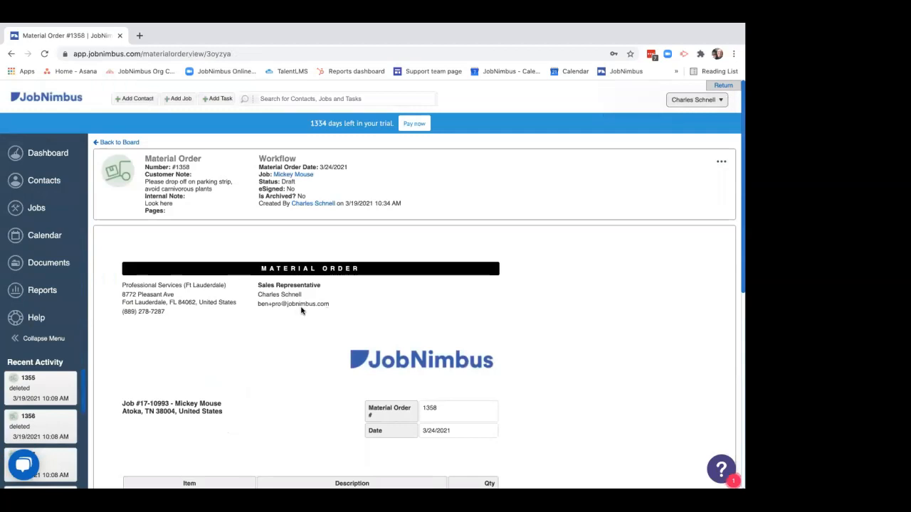
{"action": "scroll", "coordinate": [303, 309], "scroll_direction": "down", "scroll_amount": 5}
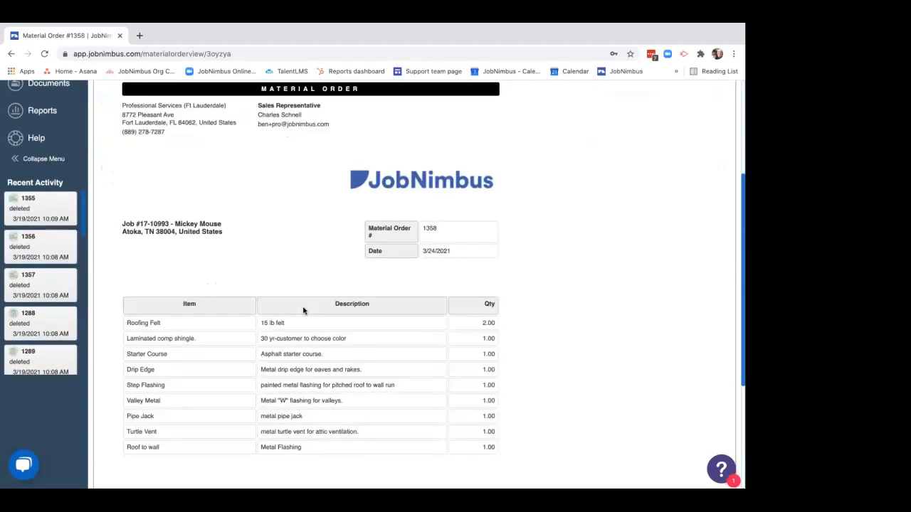
{"action": "scroll", "coordinate": [383, 324], "scroll_direction": "up", "scroll_amount": 5}
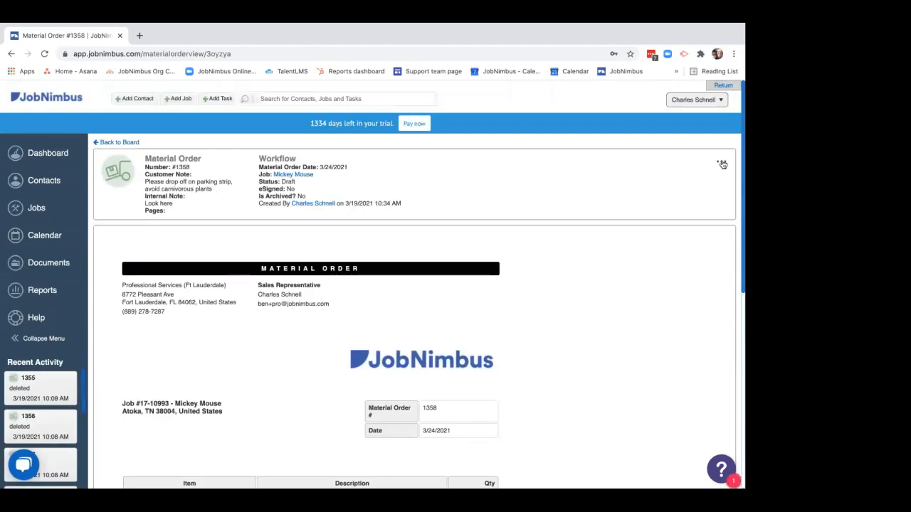
Open the email form for the material order, choose the first listed supplier and look through the available email templates.
{"action": "left_click", "coordinate": [722, 164]}
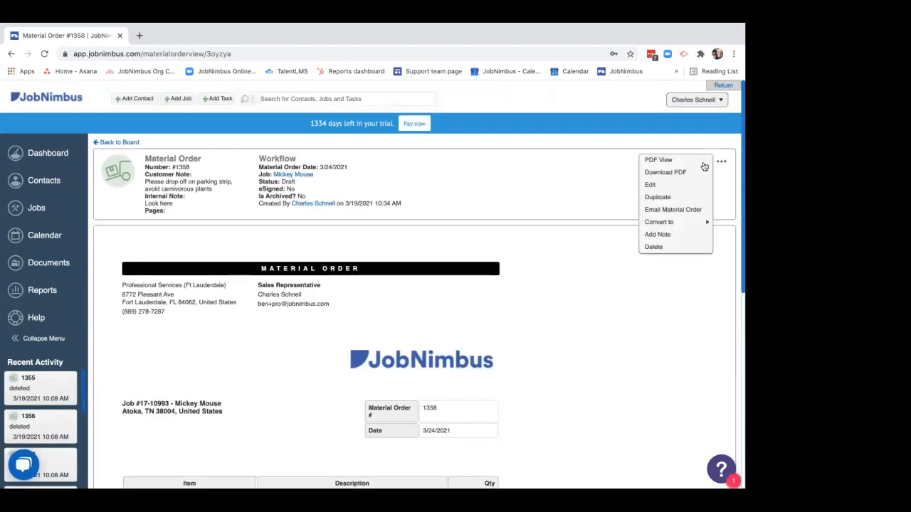
{"action": "left_click", "coordinate": [676, 210]}
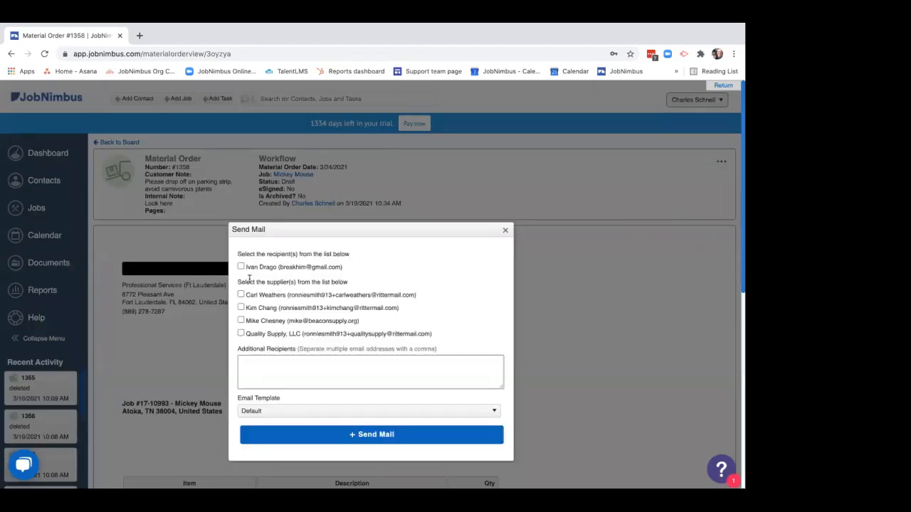
{"action": "triple_click", "coordinate": [348, 280]}
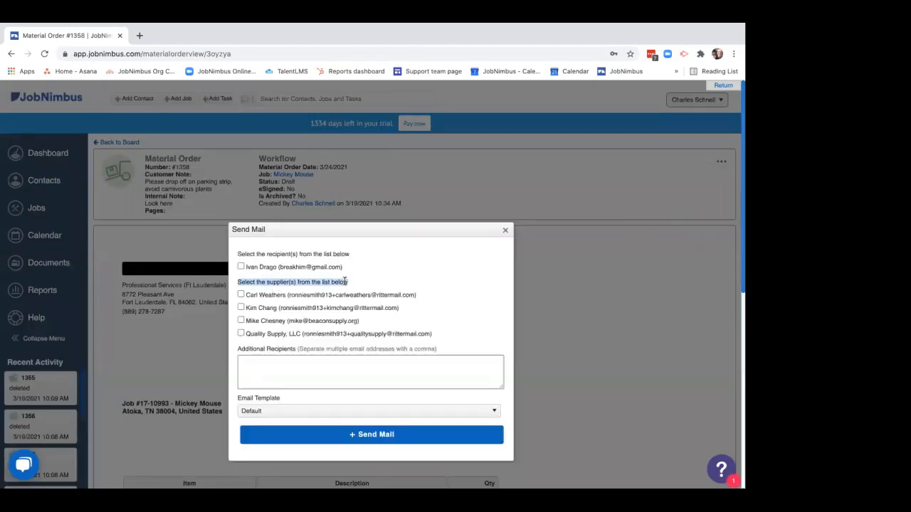
{"action": "left_click", "coordinate": [240, 294]}
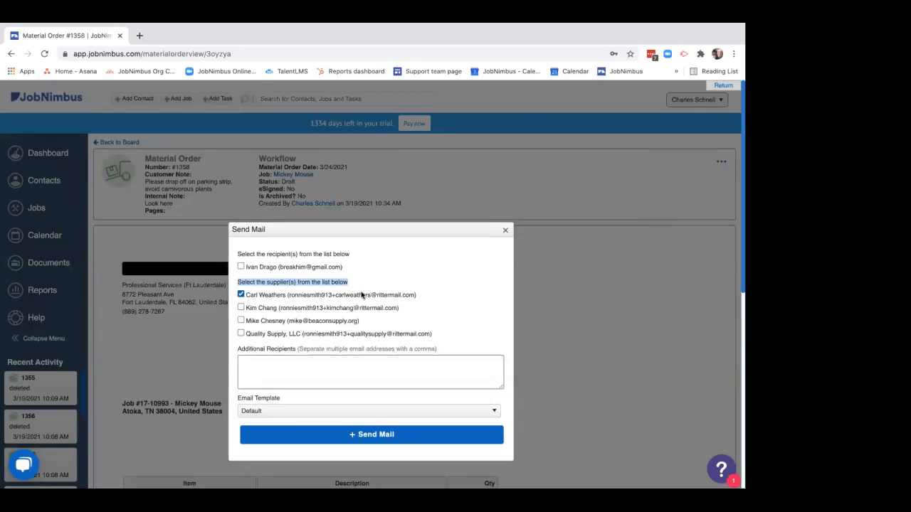
{"action": "scroll", "coordinate": [349, 316], "scroll_direction": "down", "scroll_amount": 1}
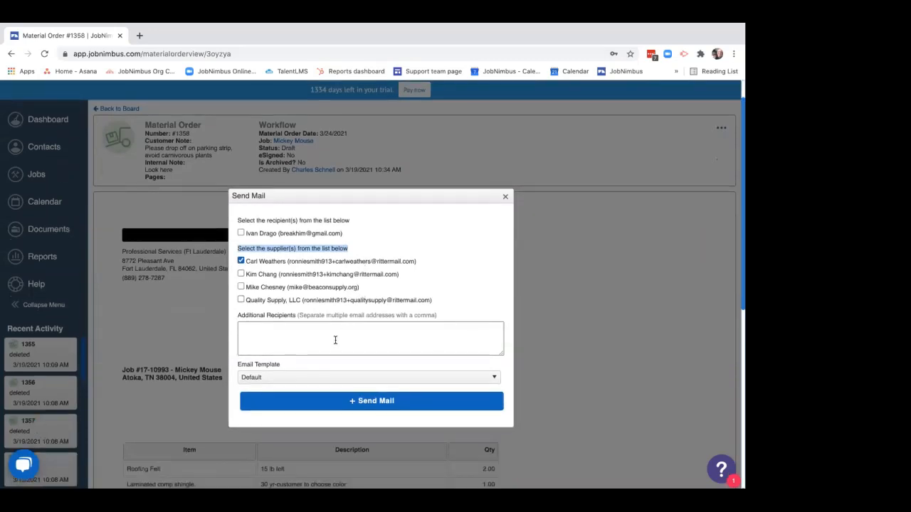
{"action": "left_click", "coordinate": [328, 378]}
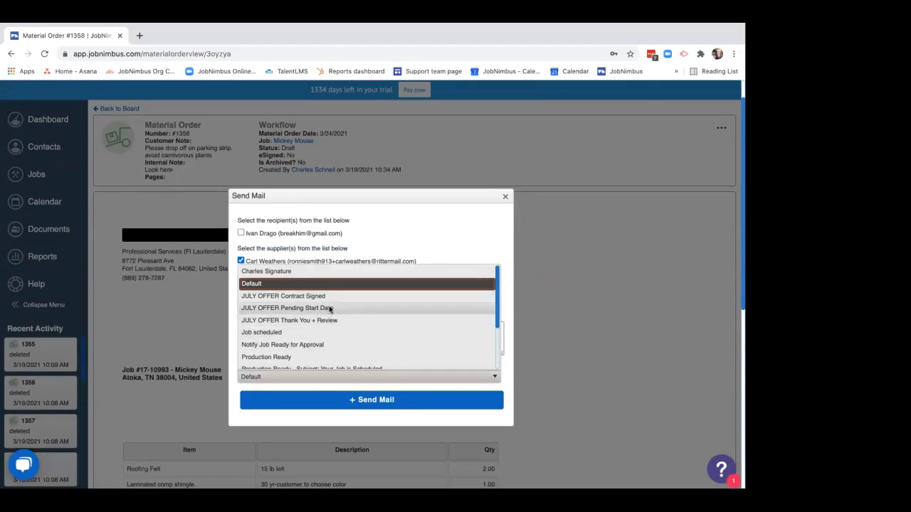
{"action": "scroll", "coordinate": [330, 313], "scroll_direction": "down", "scroll_amount": 2}
{"action": "scroll", "coordinate": [332, 314], "scroll_direction": "down", "scroll_amount": 1}
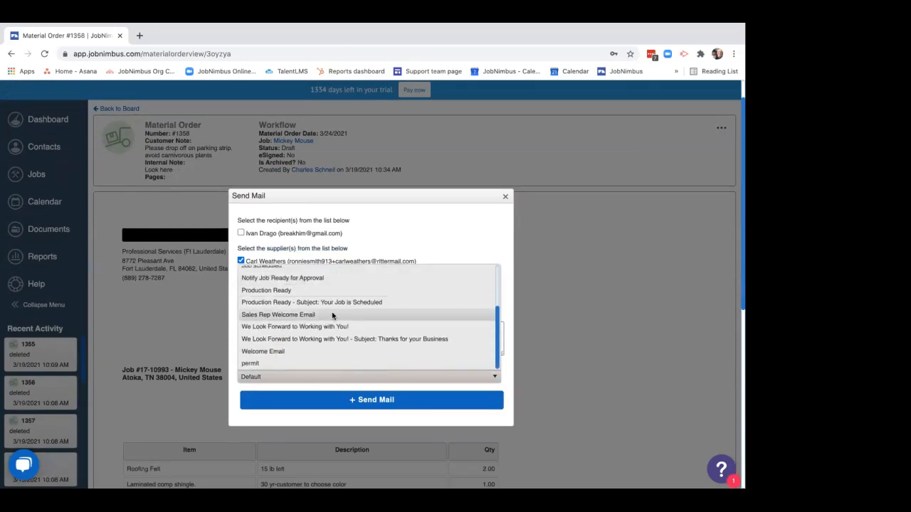
{"action": "left_click", "coordinate": [525, 210]}
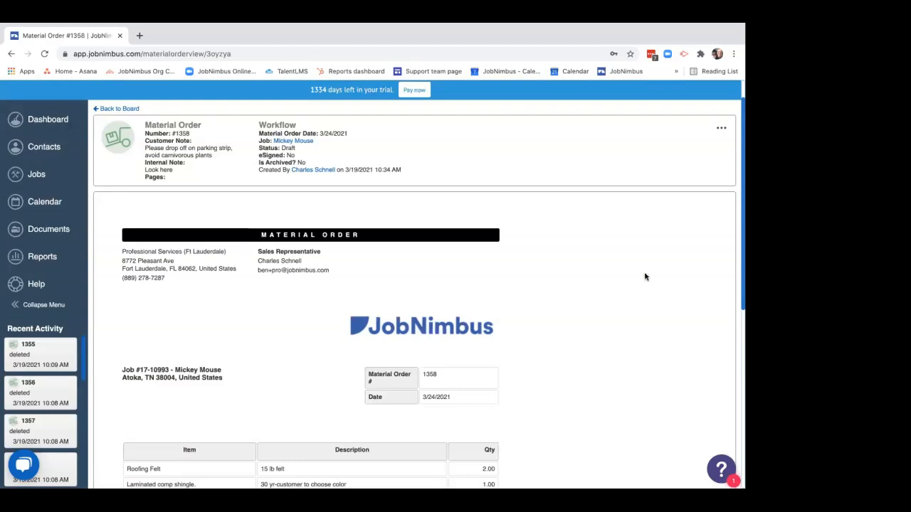
{"action": "left_click", "coordinate": [721, 129]}
{"action": "mouse_move", "coordinate": [676, 189]}
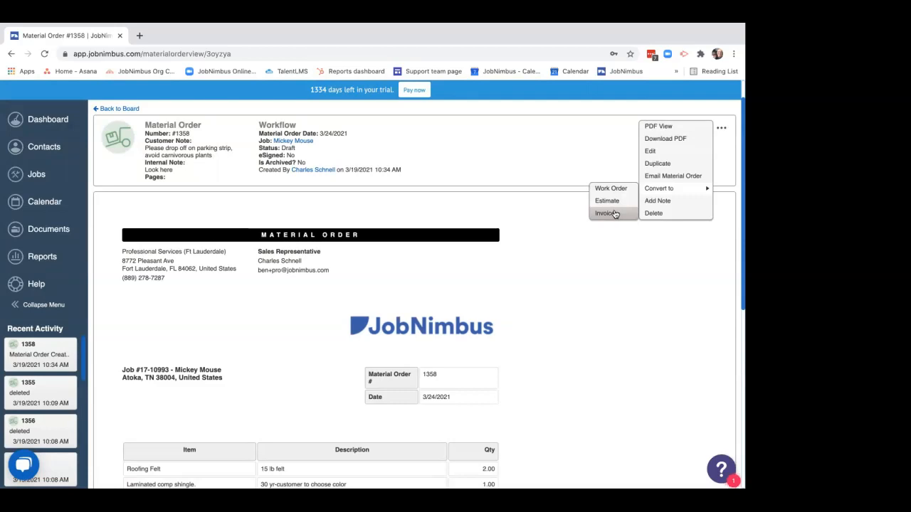
{"action": "left_click", "coordinate": [479, 194]}
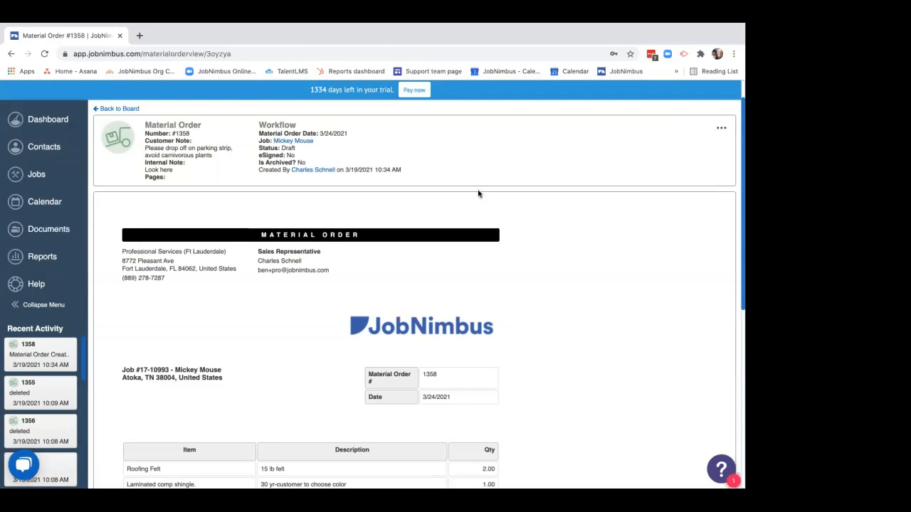
Return to the job's financials and convert its estimate into an invoice.
{"action": "left_click", "coordinate": [304, 142]}
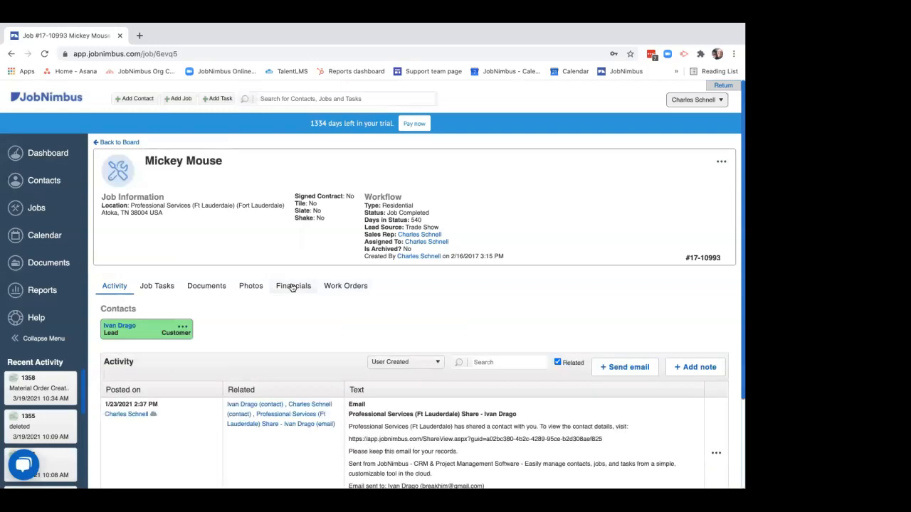
{"action": "left_click", "coordinate": [292, 287]}
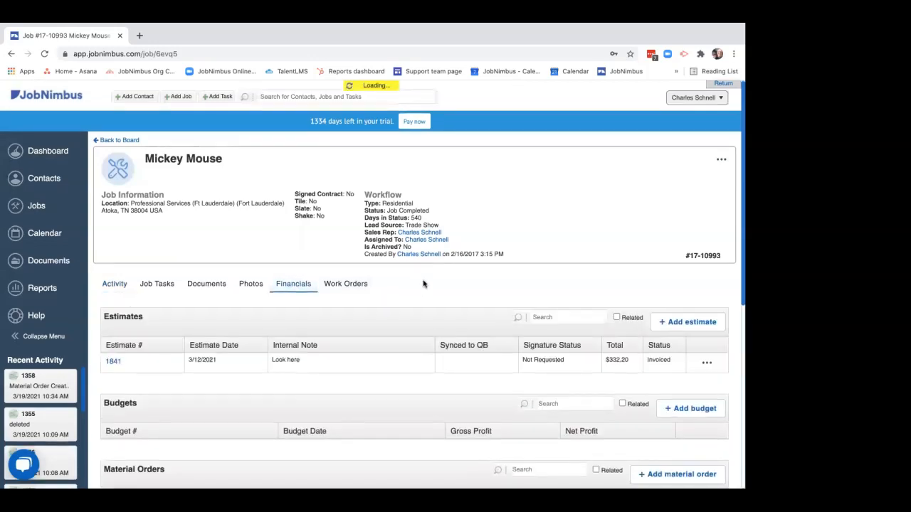
{"action": "left_click", "coordinate": [709, 365]}
{"action": "mouse_move", "coordinate": [664, 435]}
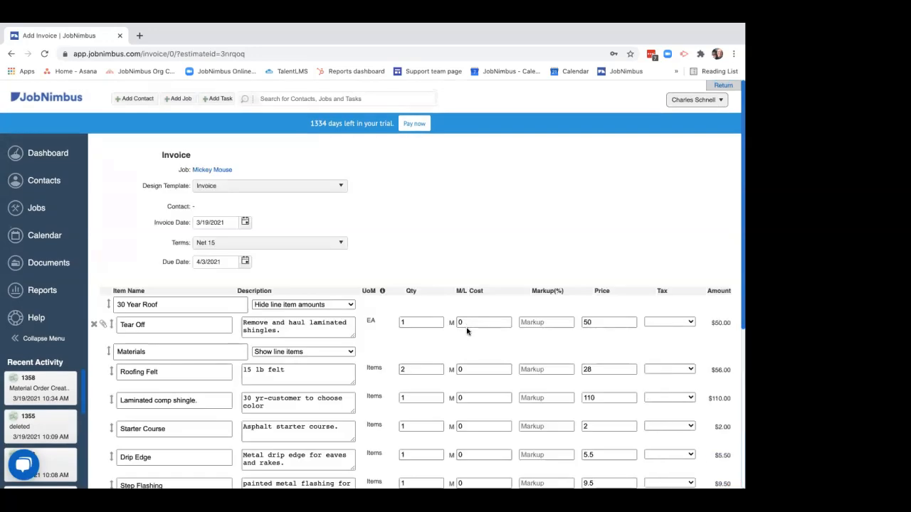
Look through the new invoice's line items and set its payment terms to Due On Receipt.
{"action": "scroll", "coordinate": [464, 334], "scroll_direction": "down", "scroll_amount": 1}
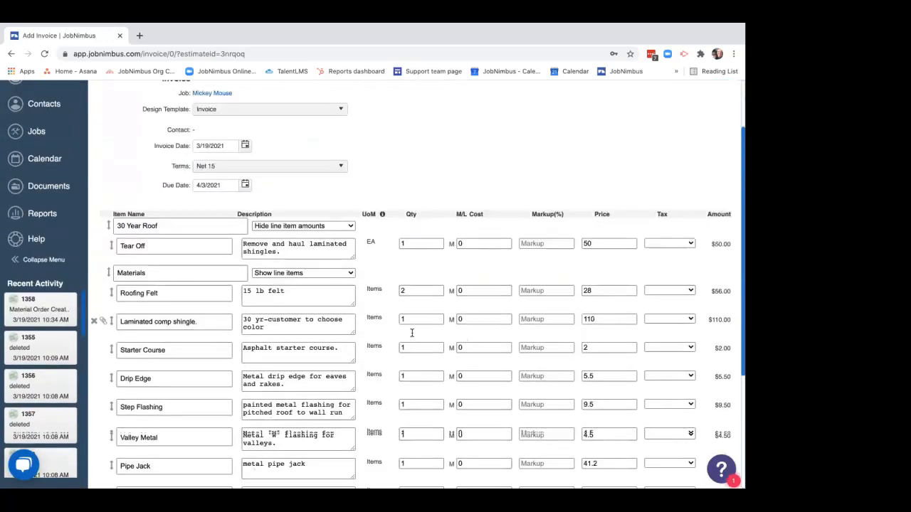
{"action": "scroll", "coordinate": [370, 320], "scroll_direction": "down", "scroll_amount": 2}
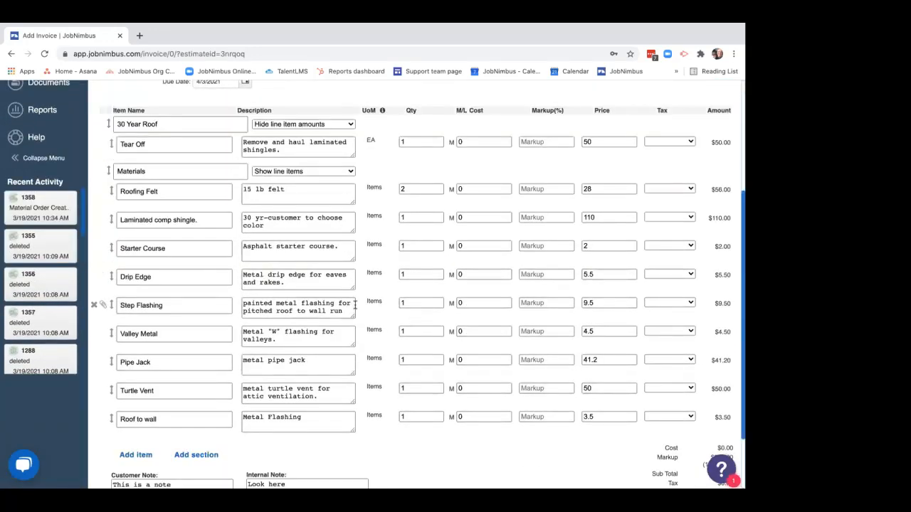
{"action": "scroll", "coordinate": [178, 411], "scroll_direction": "down", "scroll_amount": 1}
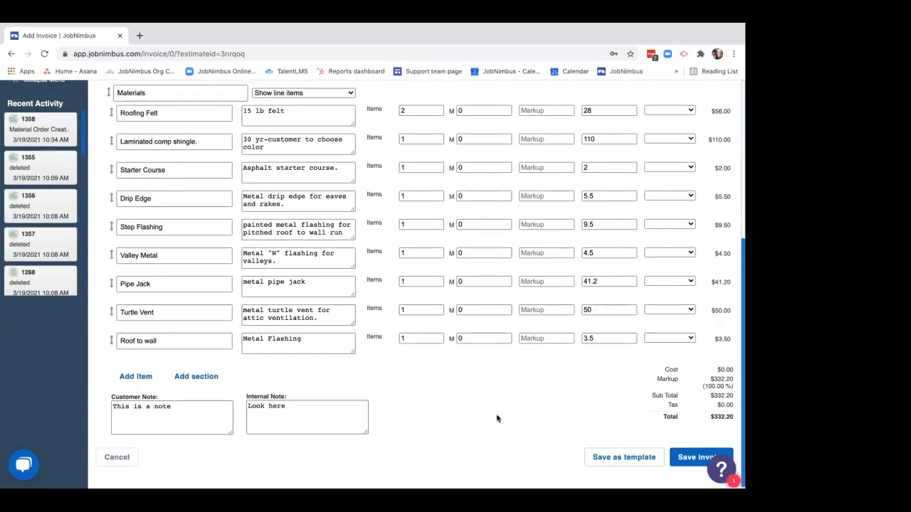
{"action": "scroll", "coordinate": [363, 335], "scroll_direction": "up", "scroll_amount": 3}
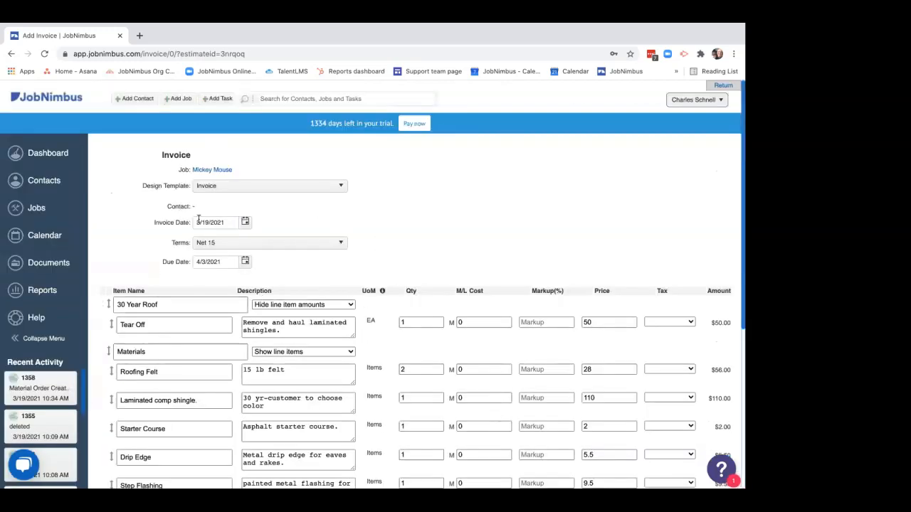
{"action": "left_click", "coordinate": [240, 246]}
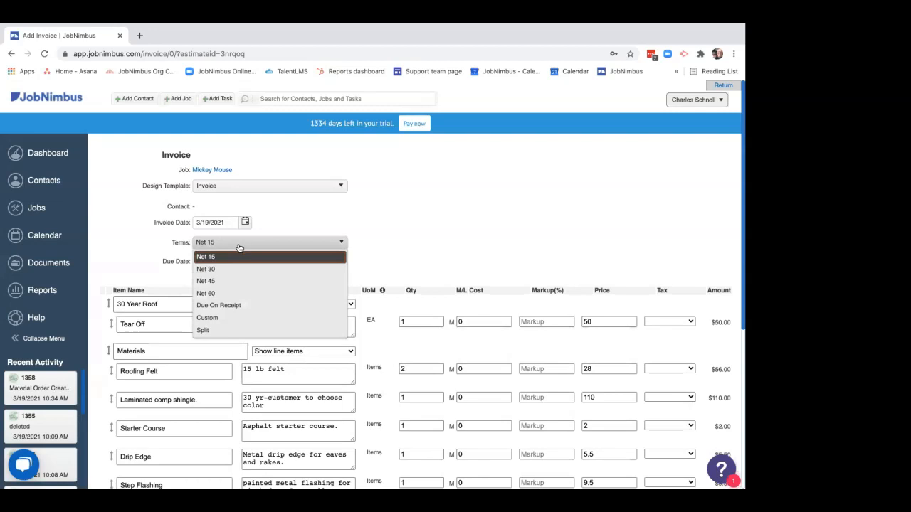
{"action": "left_click", "coordinate": [227, 306]}
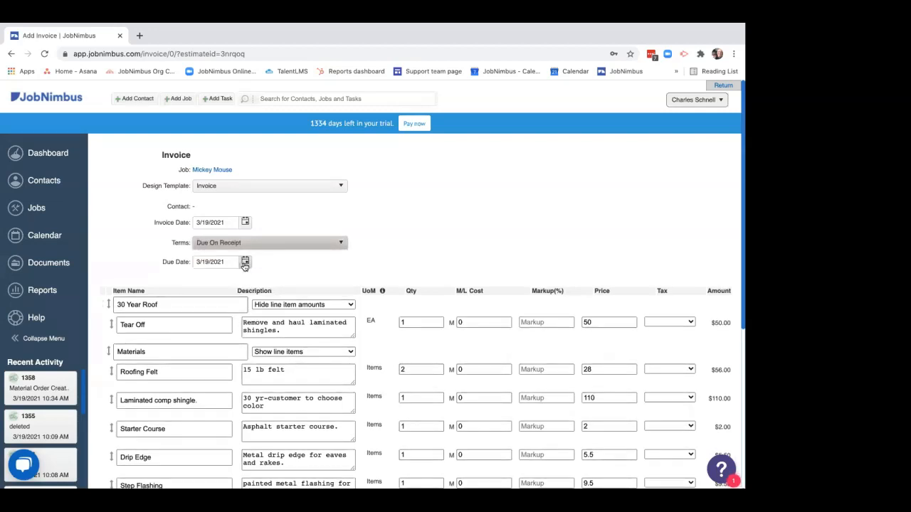
Set the invoice's due date to 3/26/2021 and save the invoice.
{"action": "left_click", "coordinate": [245, 263]}
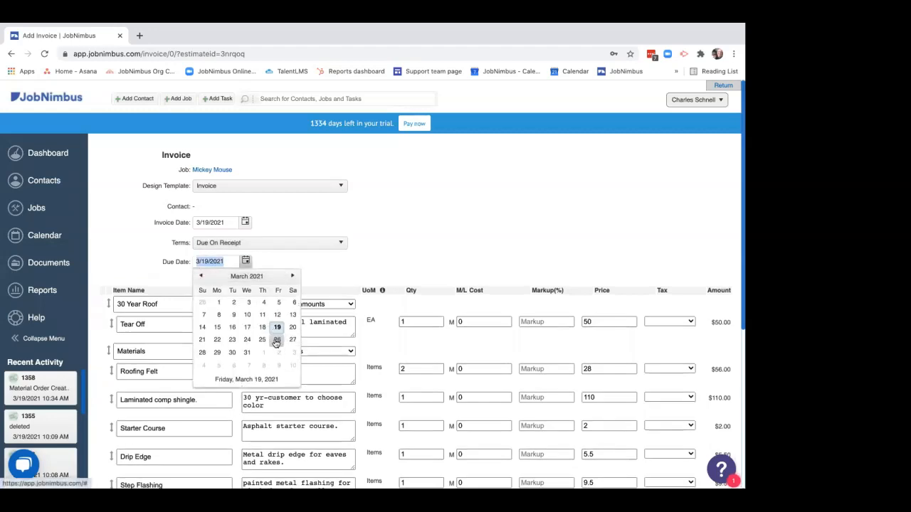
{"action": "left_click", "coordinate": [276, 340]}
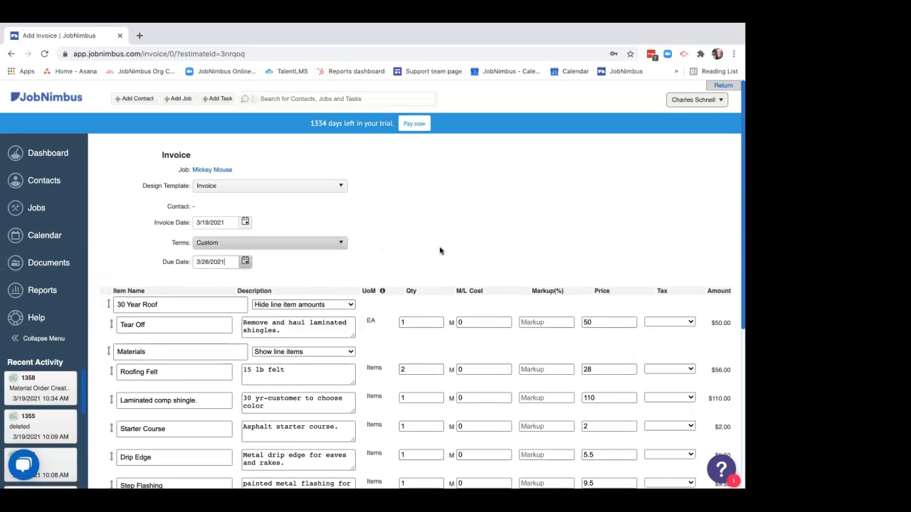
{"action": "scroll", "coordinate": [491, 269], "scroll_direction": "down", "scroll_amount": 5}
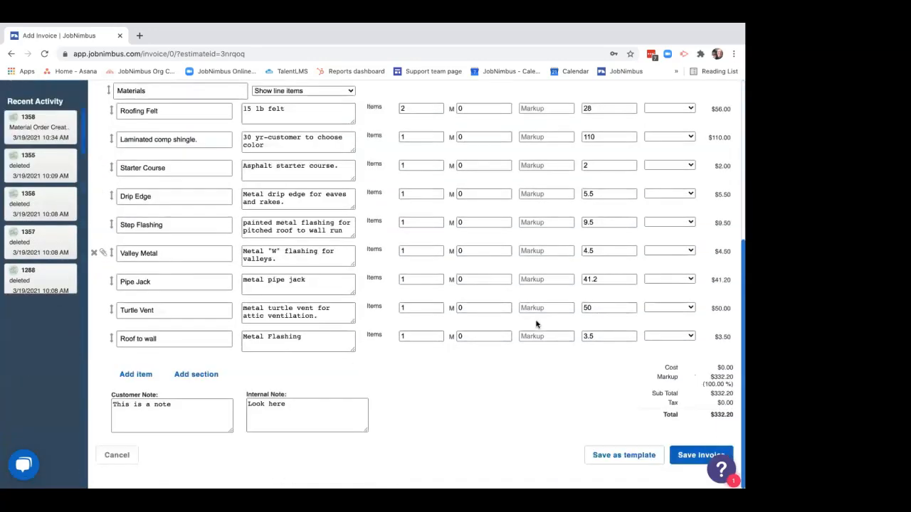
{"action": "left_click", "coordinate": [685, 464]}
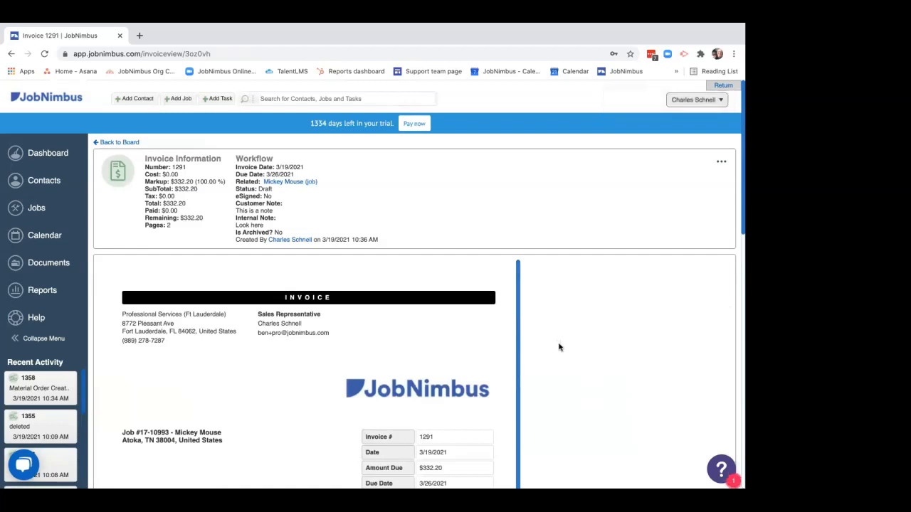
Review the saved invoice's document and line items, and view its email form without sending anything.
{"action": "scroll", "coordinate": [559, 348], "scroll_direction": "down", "scroll_amount": 1}
{"action": "scroll", "coordinate": [588, 342], "scroll_direction": "down", "scroll_amount": 3}
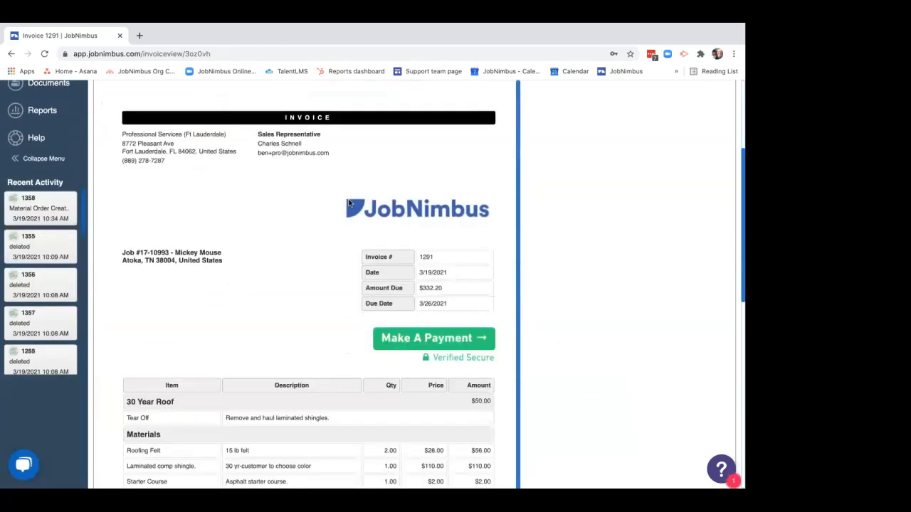
{"action": "scroll", "coordinate": [604, 291], "scroll_direction": "down", "scroll_amount": 10}
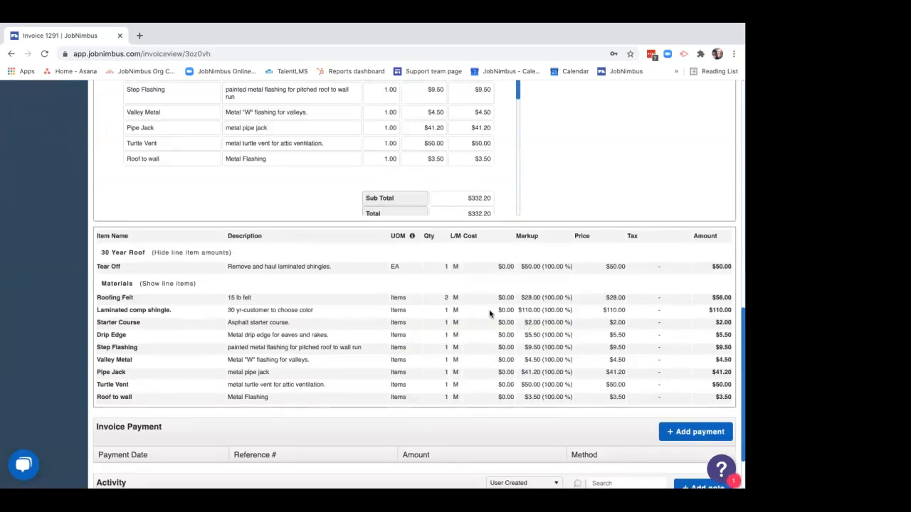
{"action": "scroll", "coordinate": [606, 338], "scroll_direction": "up", "scroll_amount": 1}
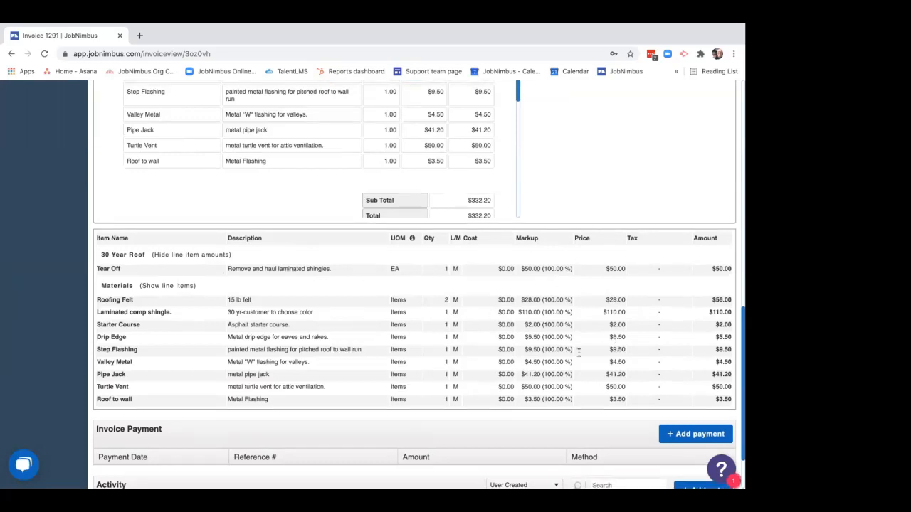
{"action": "scroll", "coordinate": [641, 357], "scroll_direction": "up", "scroll_amount": 10}
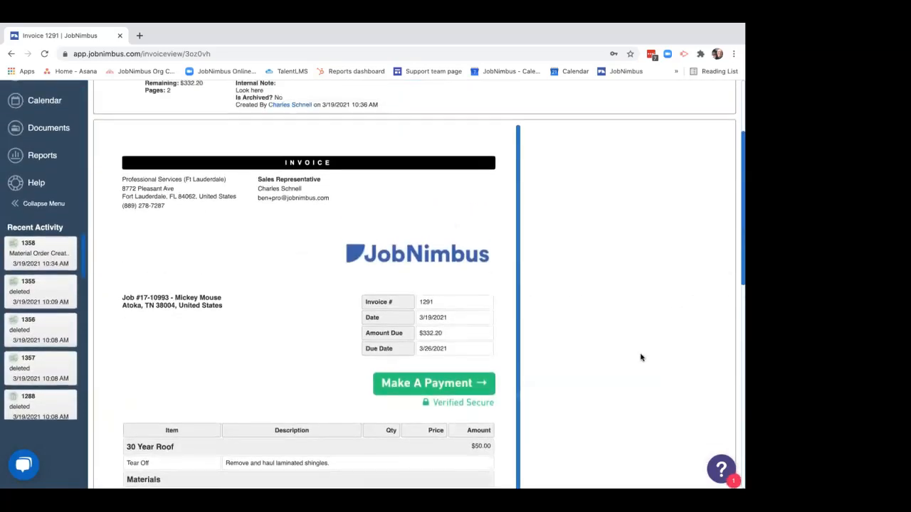
{"action": "scroll", "coordinate": [641, 357], "scroll_direction": "up", "scroll_amount": 3}
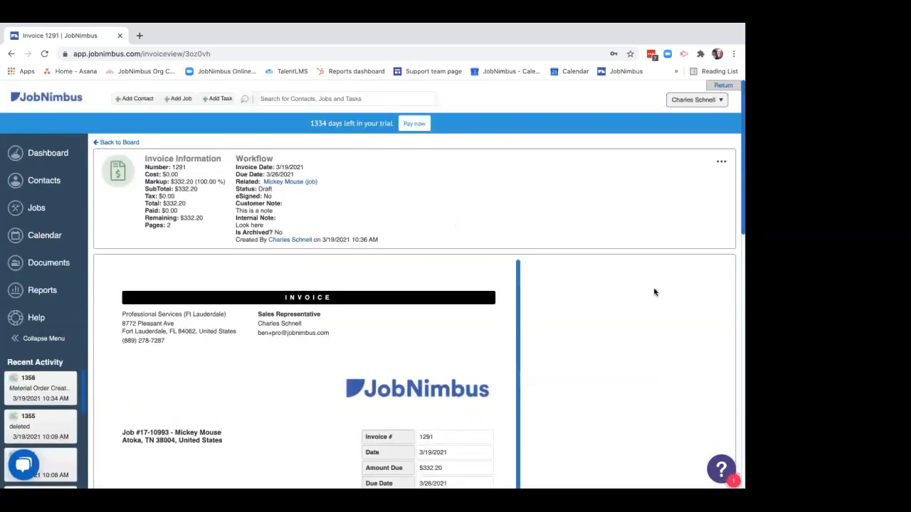
{"action": "left_click", "coordinate": [721, 163]}
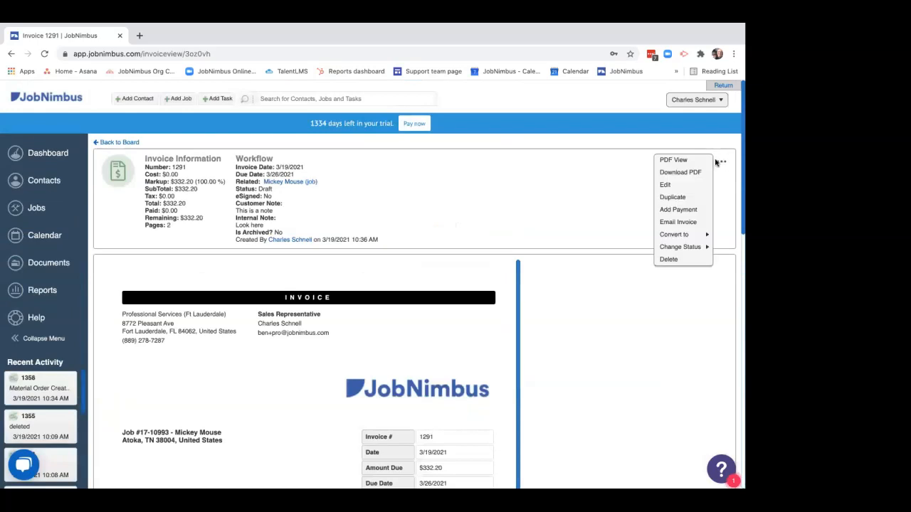
{"action": "left_click", "coordinate": [692, 223]}
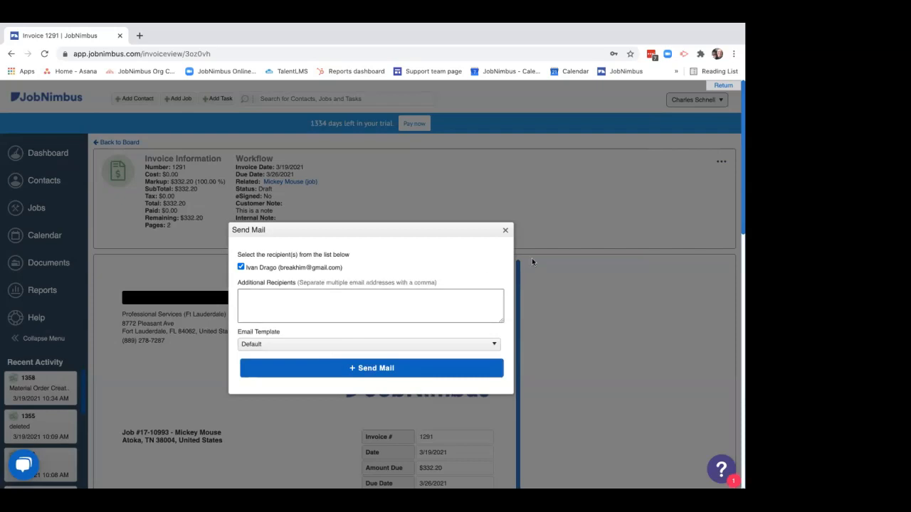
{"action": "left_click", "coordinate": [506, 231]}
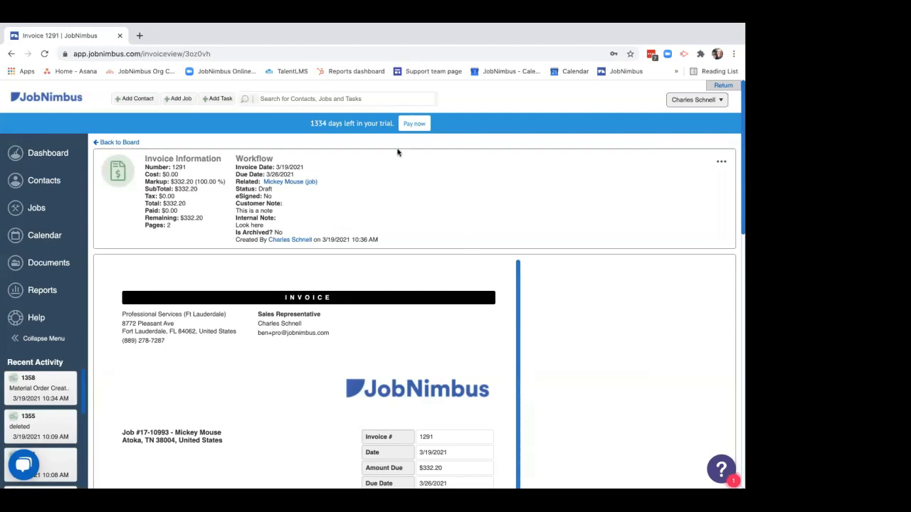
Go back from the invoice to the related job's financials and bring up its invoices list.
{"action": "scroll", "coordinate": [418, 243], "scroll_direction": "down", "scroll_amount": 5}
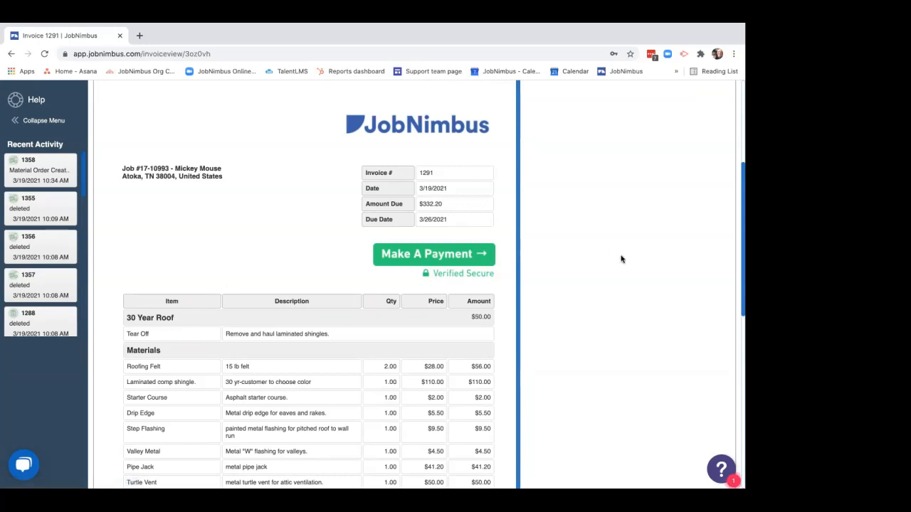
{"action": "scroll", "coordinate": [621, 259], "scroll_direction": "up", "scroll_amount": 3}
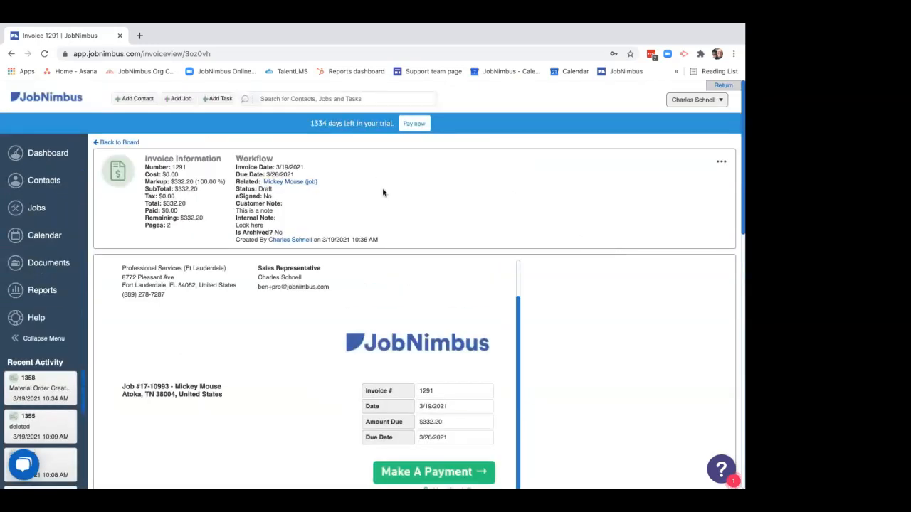
{"action": "left_click", "coordinate": [292, 182]}
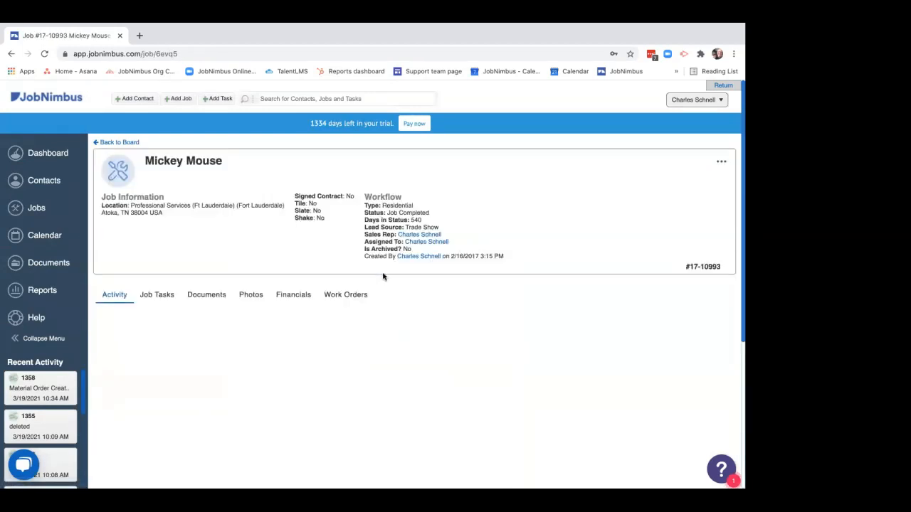
{"action": "left_click", "coordinate": [299, 287]}
{"action": "scroll", "coordinate": [433, 284], "scroll_direction": "down", "scroll_amount": 3}
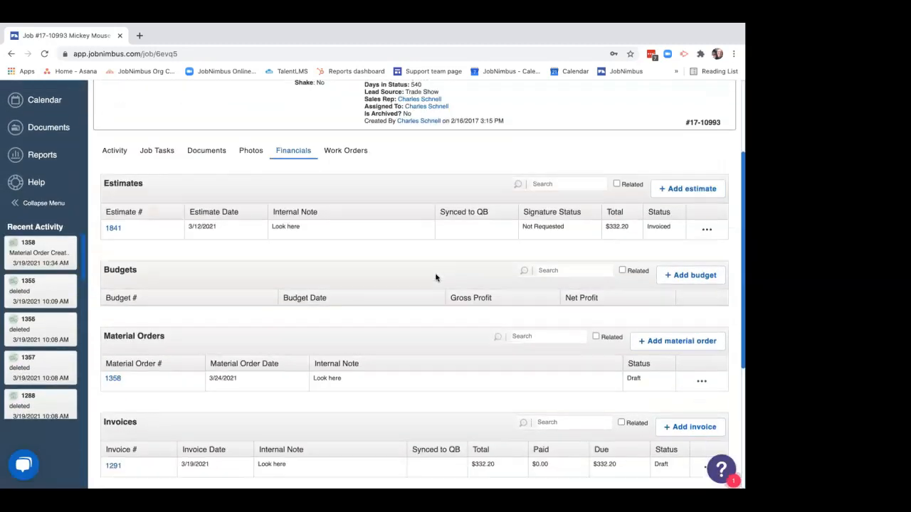
{"action": "scroll", "coordinate": [437, 278], "scroll_direction": "down", "scroll_amount": 3}
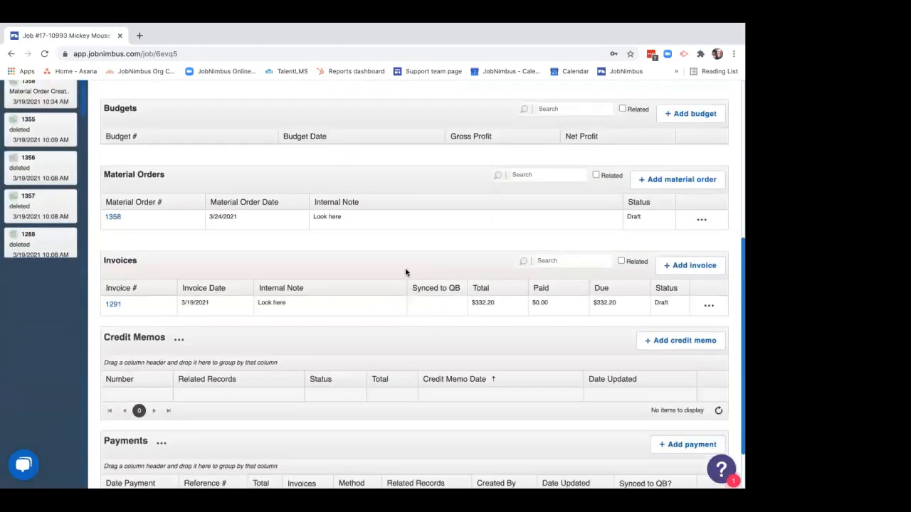
Record a $100.00 check payment on the invoice with the reference "dviwegrhouaegrhi".
{"action": "left_click", "coordinate": [709, 307]}
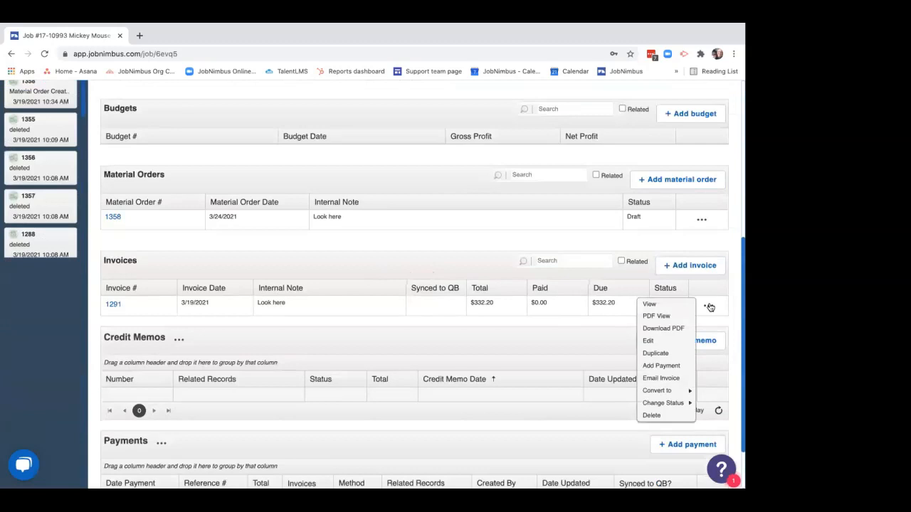
{"action": "left_click", "coordinate": [661, 366]}
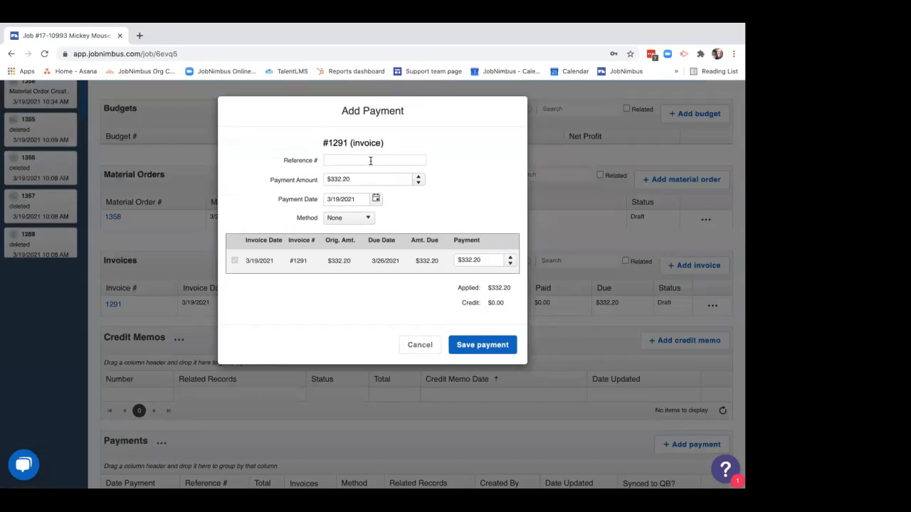
{"action": "type", "text": "dviwegrhouaegrhi"}
{"action": "double_click", "coordinate": [365, 179]}
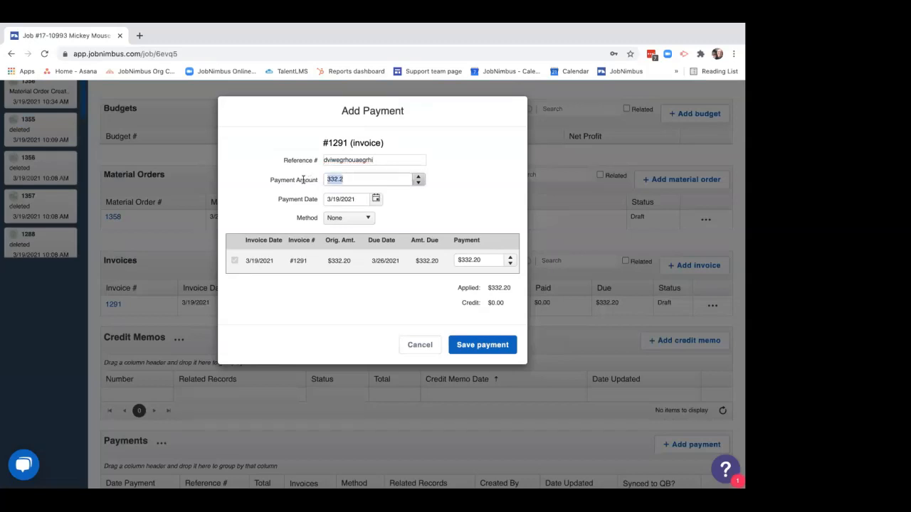
{"action": "type", "text": "100"}
{"action": "left_click", "coordinate": [436, 206]}
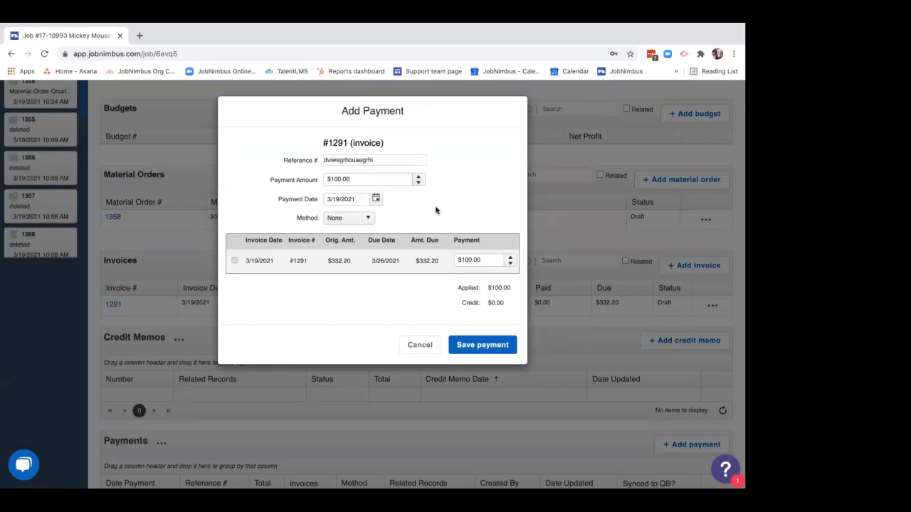
{"action": "left_click", "coordinate": [360, 220]}
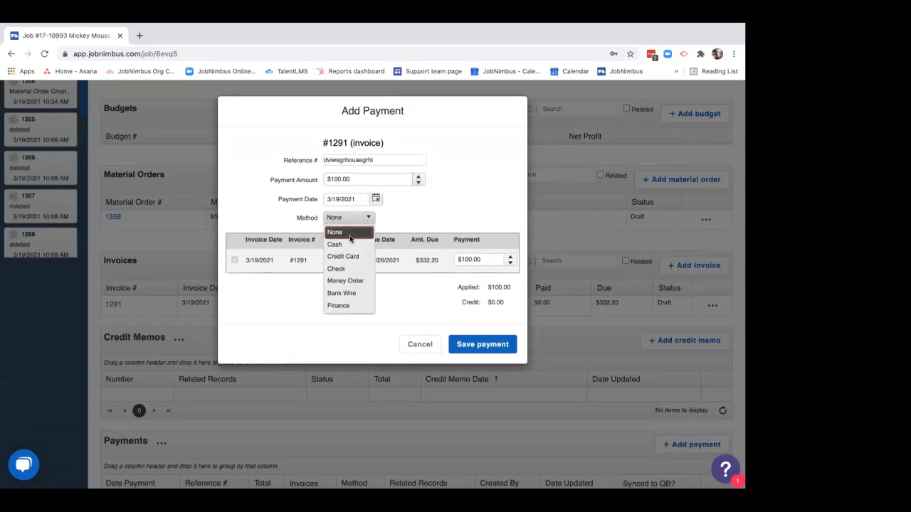
{"action": "left_click", "coordinate": [334, 269]}
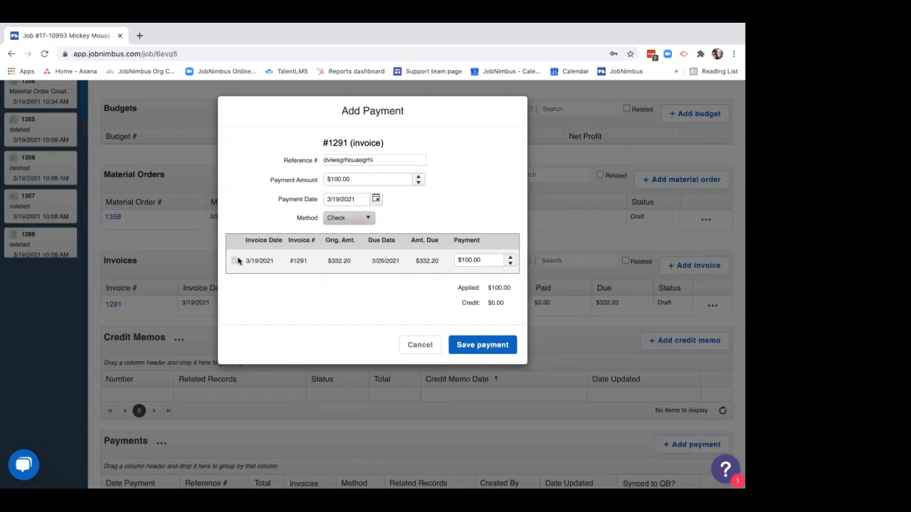
{"action": "left_click", "coordinate": [490, 345]}
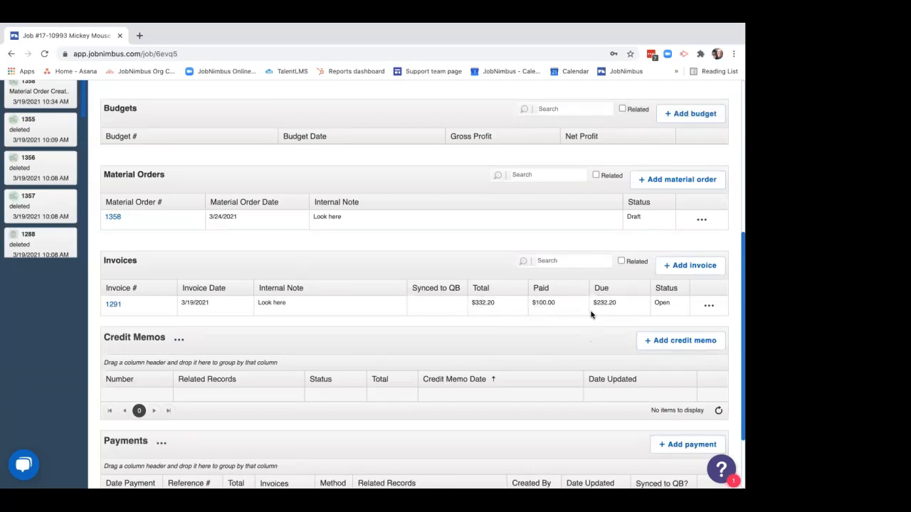
Record a second check payment from the job's payments list for $232.20, applied to the invoice, with the reference "ergohegr".
{"action": "scroll", "coordinate": [598, 321], "scroll_direction": "down", "scroll_amount": 2}
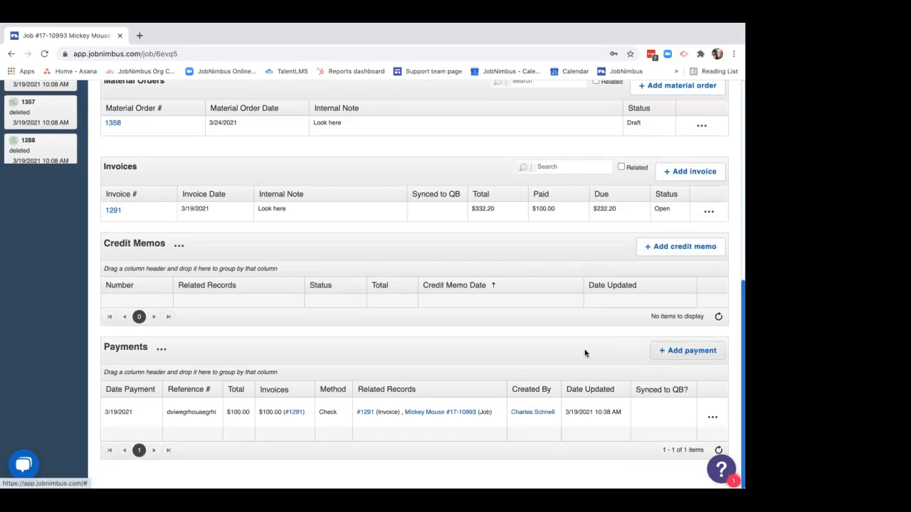
{"action": "left_click", "coordinate": [670, 356]}
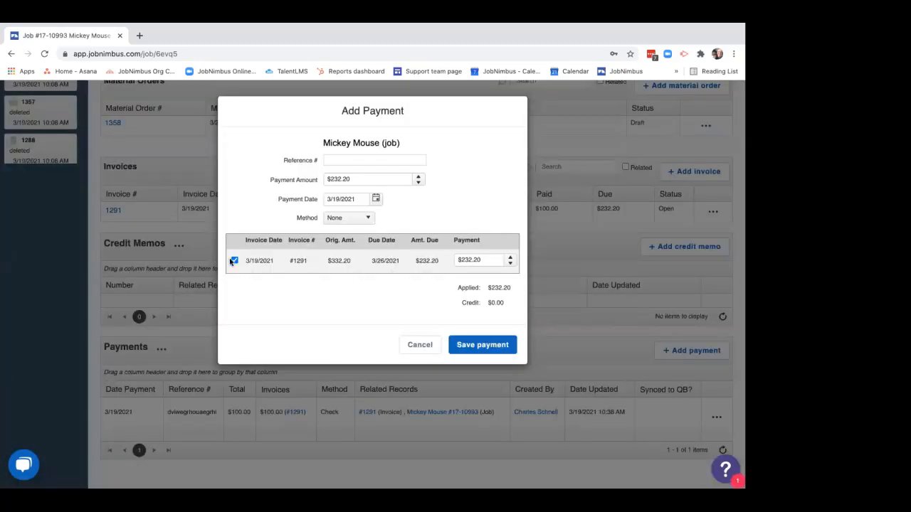
{"action": "left_click", "coordinate": [235, 261]}
{"action": "left_click", "coordinate": [235, 262]}
{"action": "type", "text": "ergohegr"}
{"action": "left_click", "coordinate": [358, 217]}
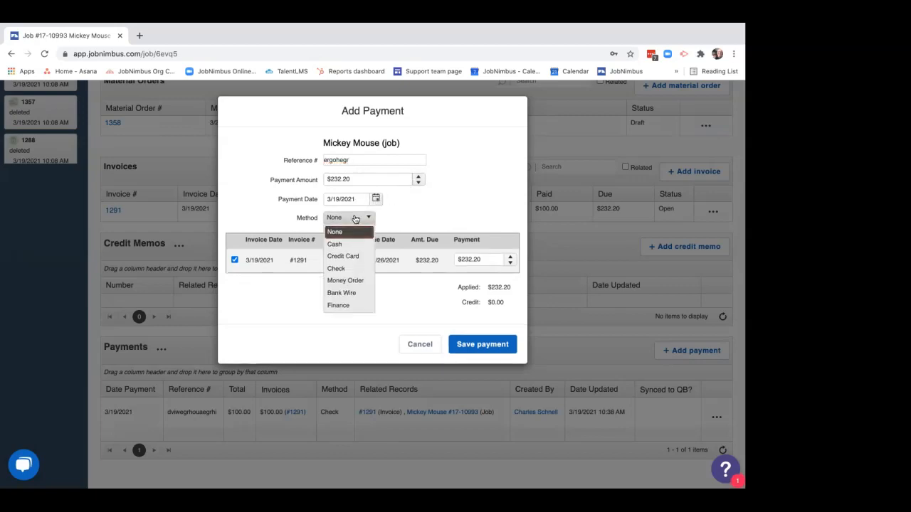
{"action": "left_click", "coordinate": [349, 269]}
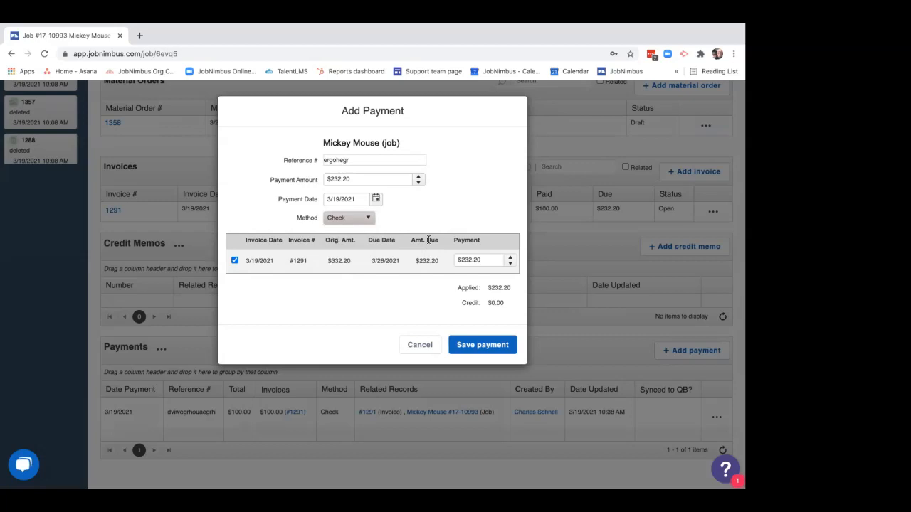
{"action": "left_click", "coordinate": [500, 346]}
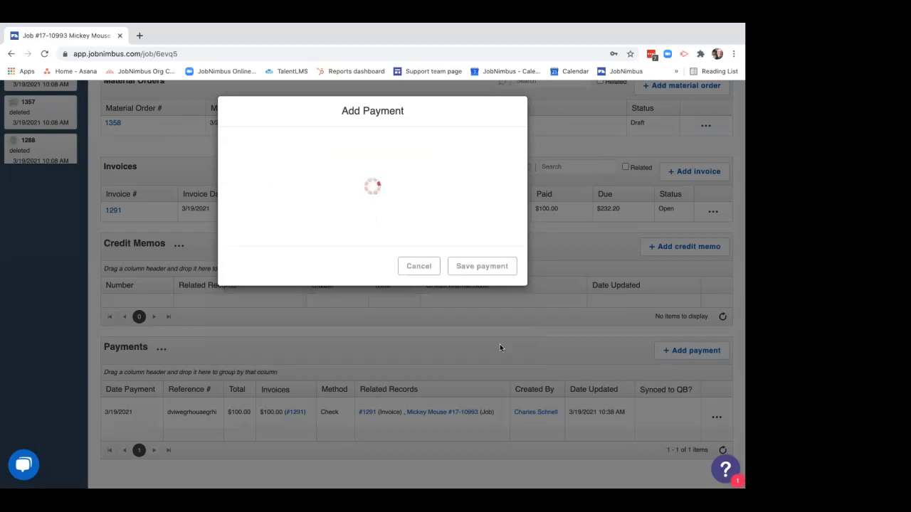